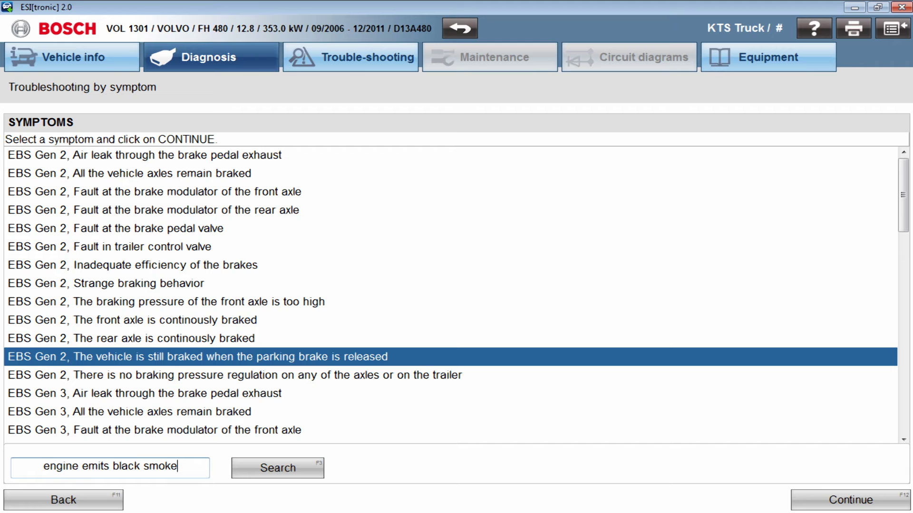
Step: Run the symptom search, leaving only 'EDC, The engine emits black smoke' in the list
key("Return")
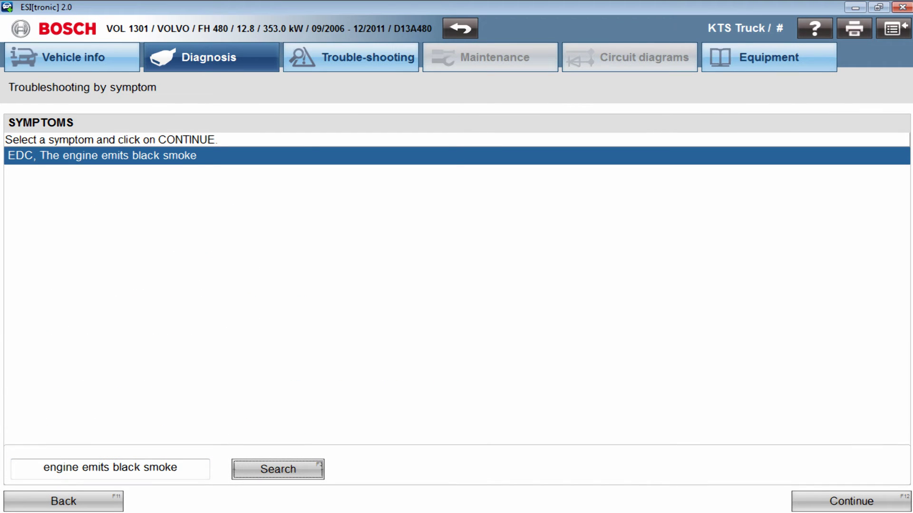